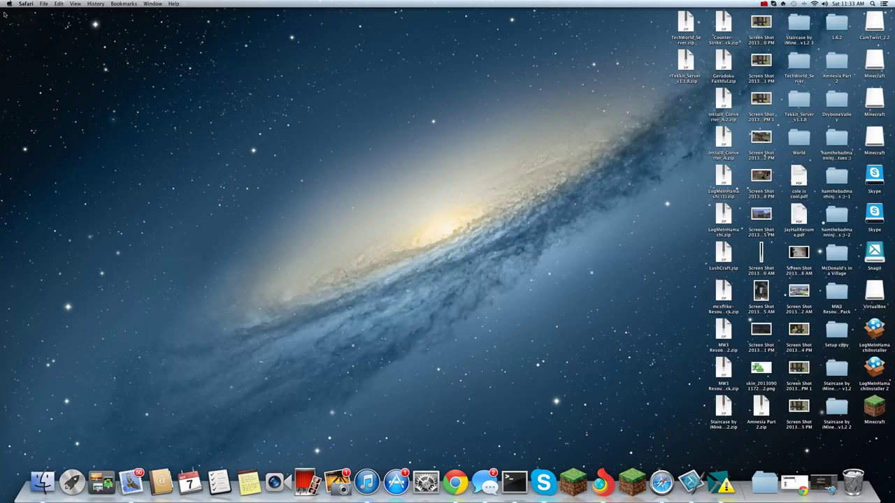
Bring up Chrome, switch to the Minecraft search tab and enter 'planet minecarf' in the address bar
click(455, 482)
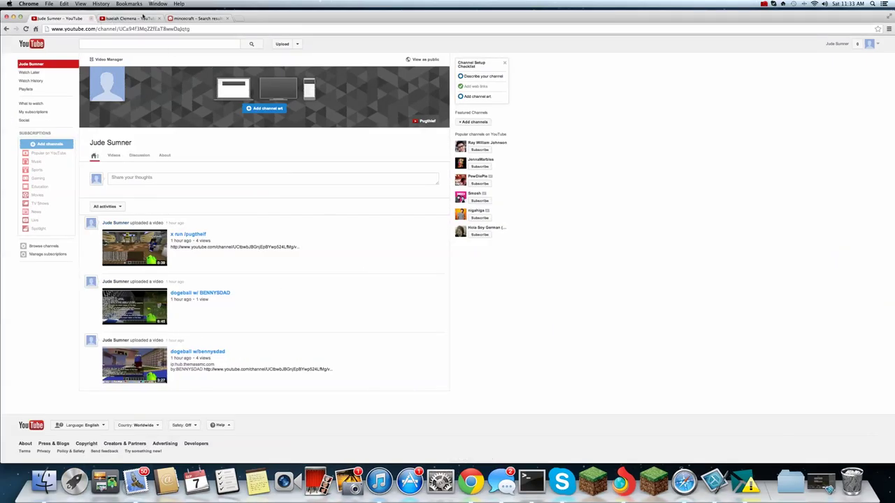
click(207, 18)
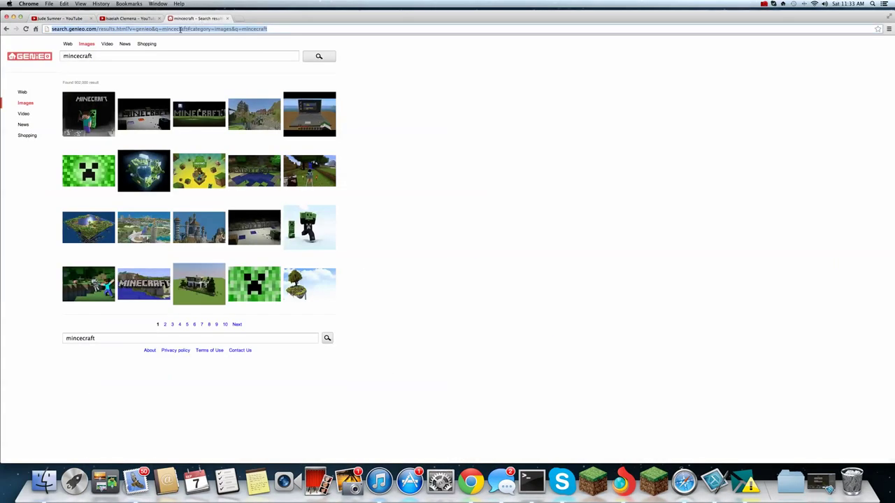
text(planet minecarf)
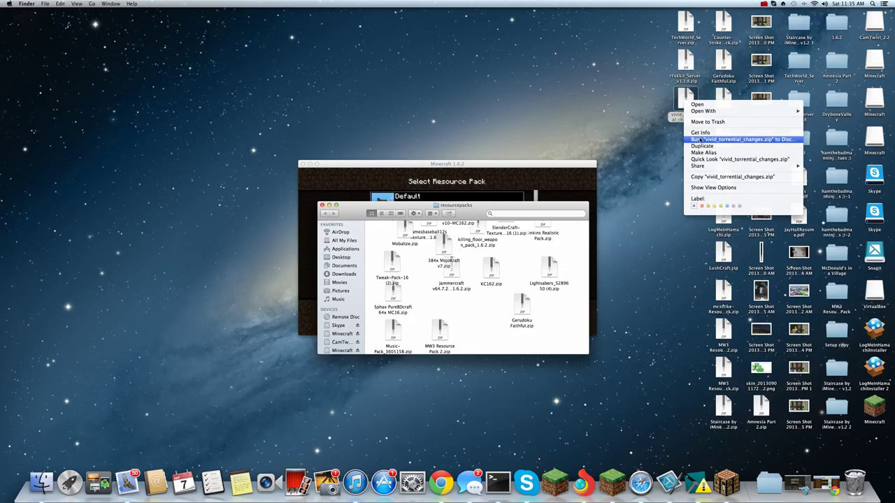
Copy vivid_torrential_changes.zip and paste it into the resourcepacks folder
click(731, 176)
right_click(473, 310)
click(489, 336)
Close the folder window and scroll the resource pack list down to the new pack
click(321, 205)
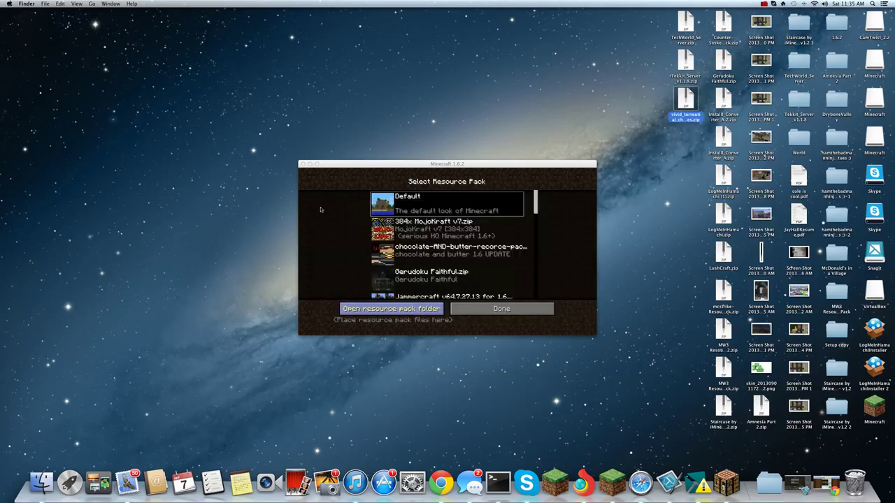
scroll(423, 238, down, 2)
scroll(423, 237, up, 1)
scroll(422, 238, down, 3)
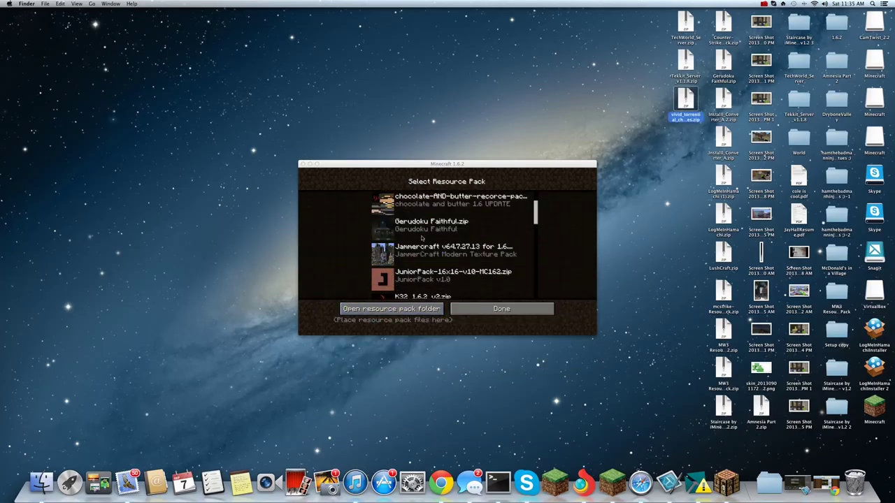
scroll(422, 238, down, 8)
scroll(422, 238, down, 3)
Resume the game, walk forward and place a red TNT block on the grass
click(418, 285)
click(764, 4)
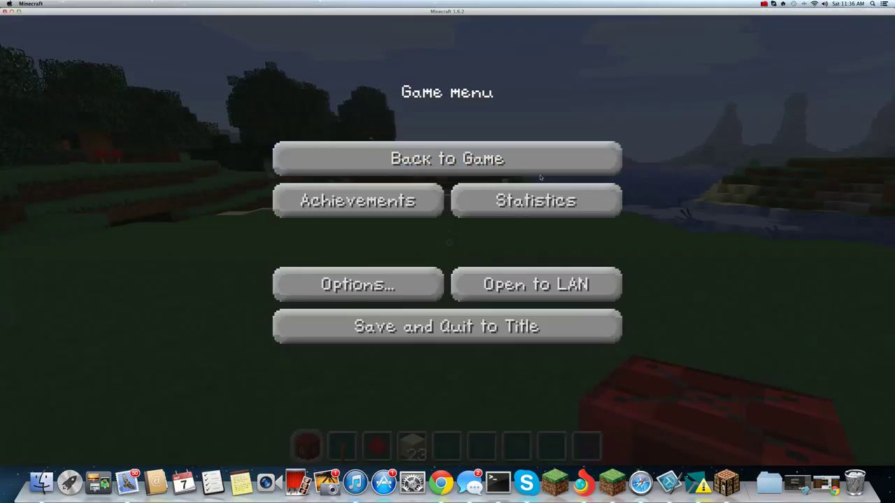
click(475, 159)
key(w)
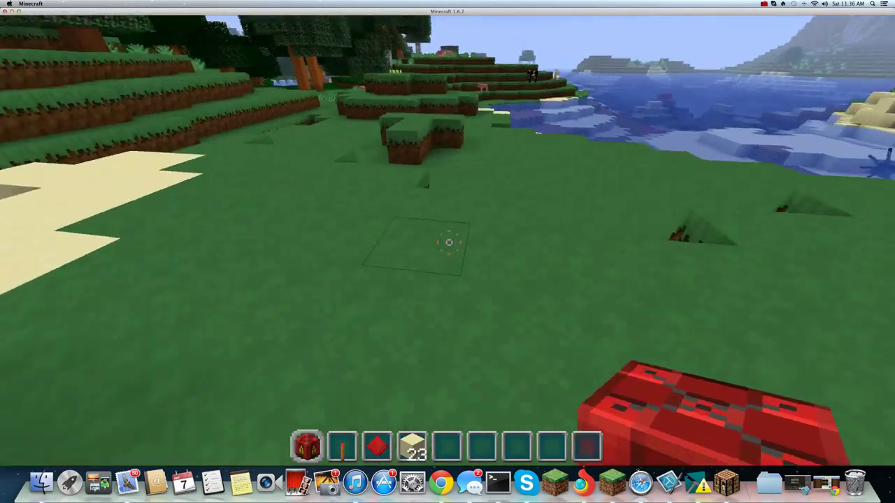
mouse_move(449, 243)
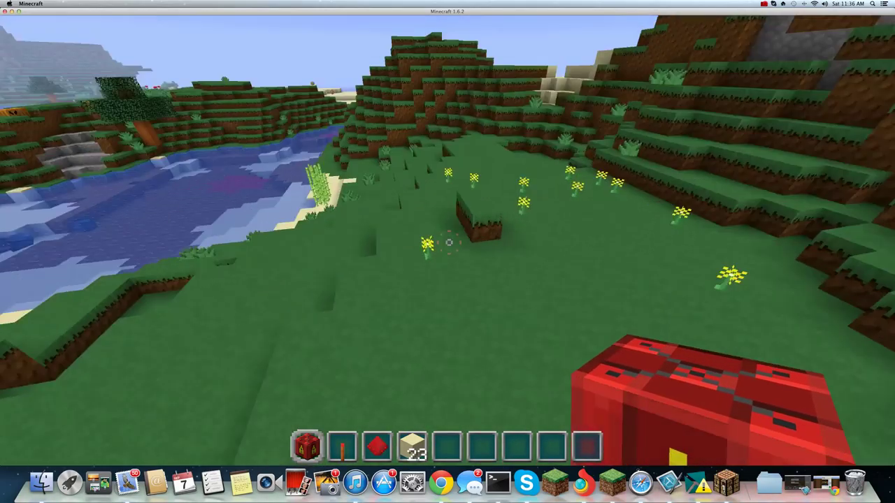
right_click(448, 242)
Place a redstone torch beside the TNT to ignite it, back away, and pause
key(s)
scroll(449, 242, down, 1)
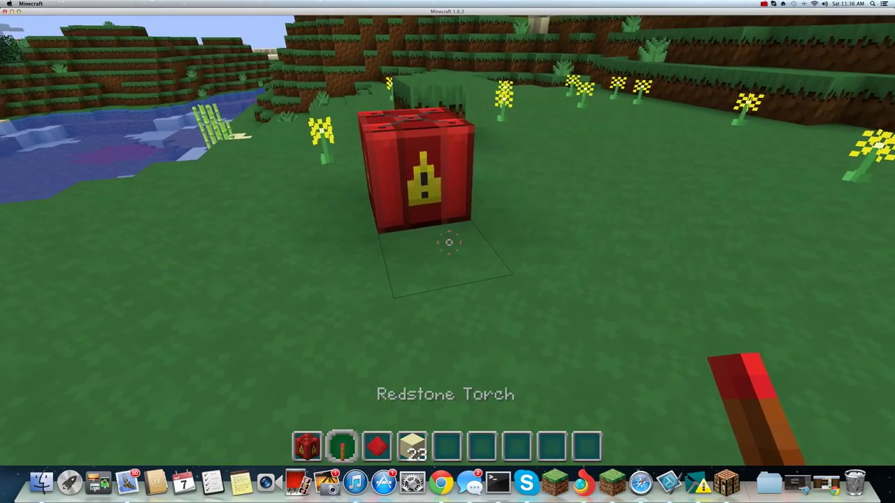
right_click(449, 243)
key(s)
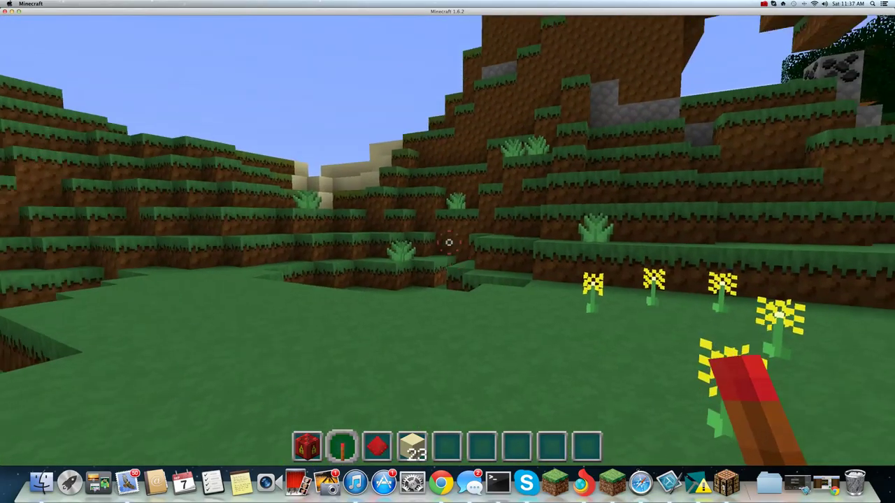
key(Escape)
key(Escape)
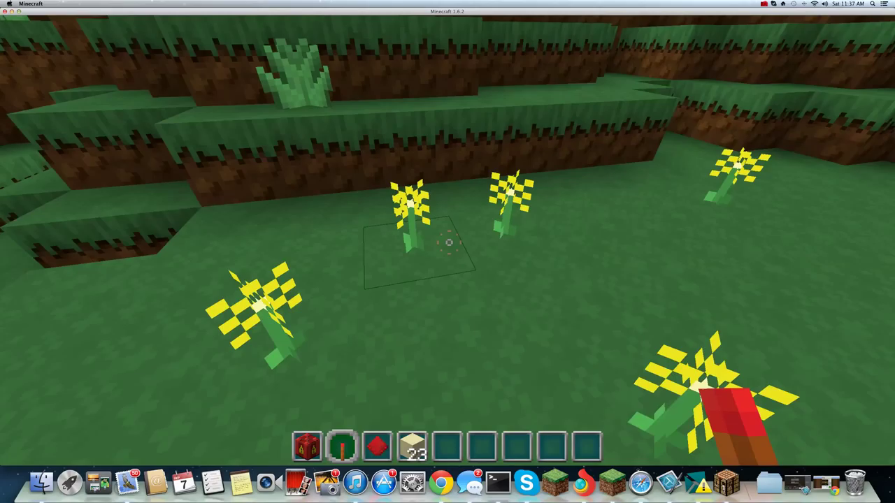
Break the flowers ahead and clear four items out of the hotbar
click(448, 242)
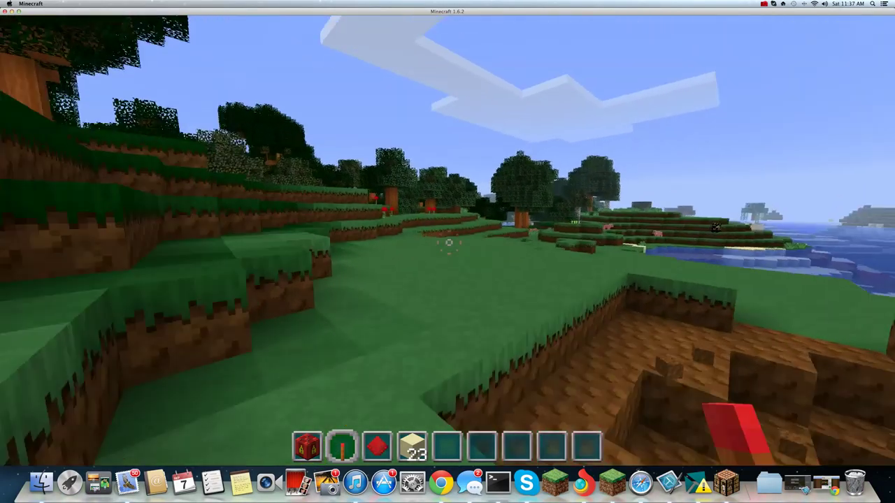
key(e)
shift+click(400, 332)
shift+click(368, 332)
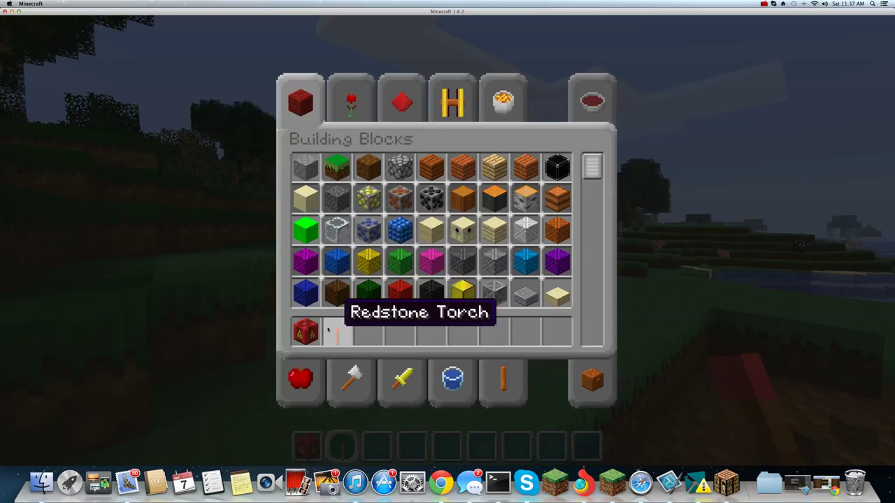
shift+click(337, 332)
shift+click(306, 332)
Put Bedrock in the first hotbar slot and place it in front of the player
key(e)
key(e)
click(558, 166)
click(301, 332)
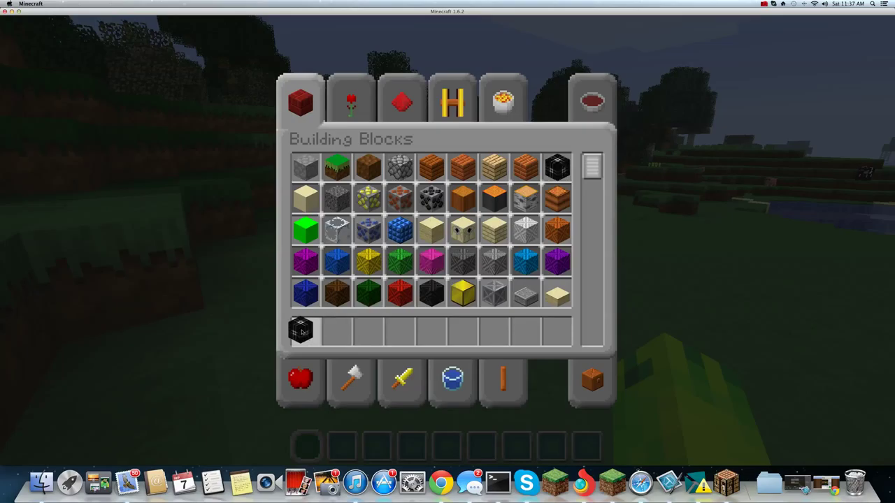
key(e)
right_click(447, 242)
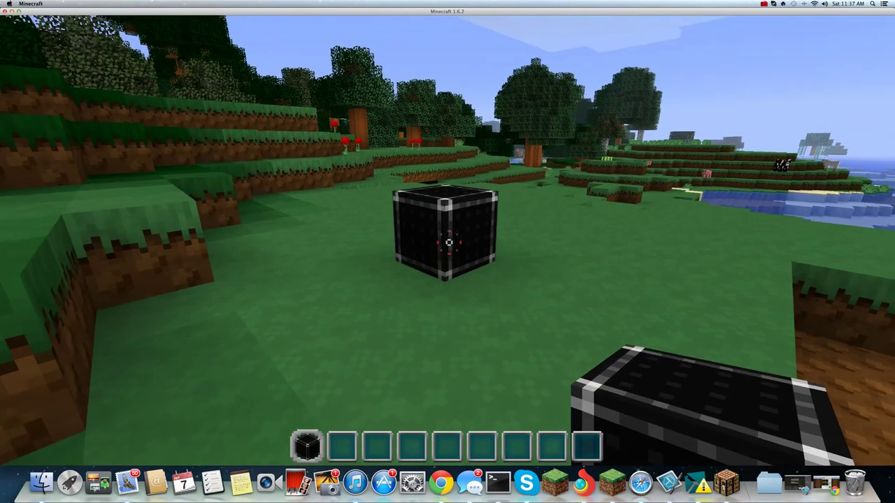
Remove Bedrock from the first hotbar slot and scroll through the creative inventory
key(e)
shift+click(305, 332)
key(e)
key(e)
scroll(407, 226, down, 3)
scroll(407, 226, down, 3)
scroll(407, 224, up, 6)
scroll(407, 224, down, 6)
scroll(407, 225, up, 3)
scroll(407, 224, down, 2)
scroll(406, 223, down, 3)
click(764, 3)
Break the furnace block and the head block
click(769, 37)
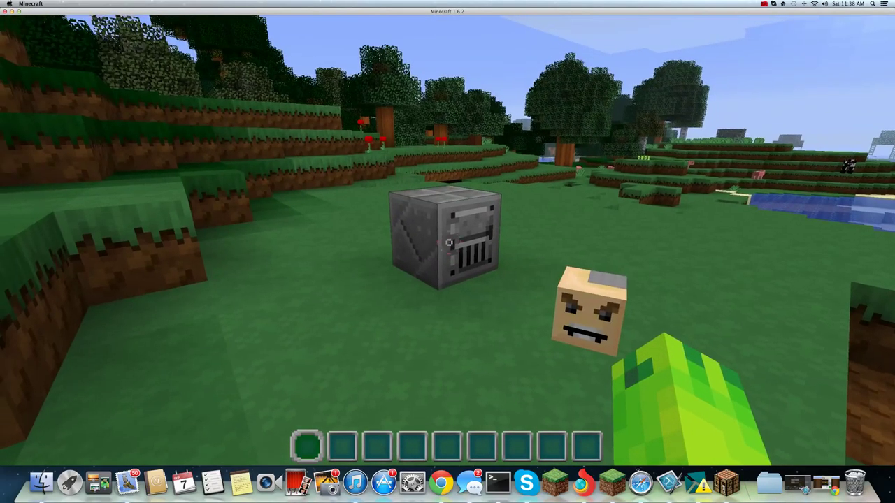
click(447, 251)
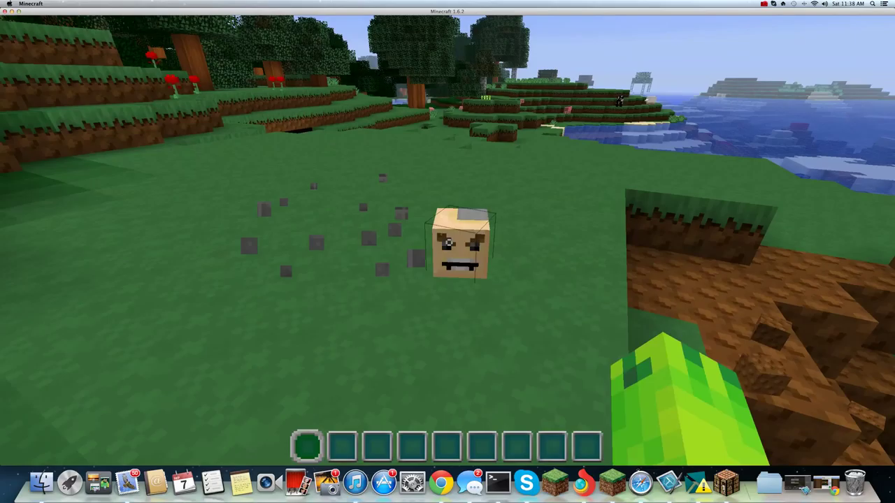
click(448, 243)
Fly over to the pigs by the lake, land, dig the grass, and pause the game
key(space)
key(w)
key(w)
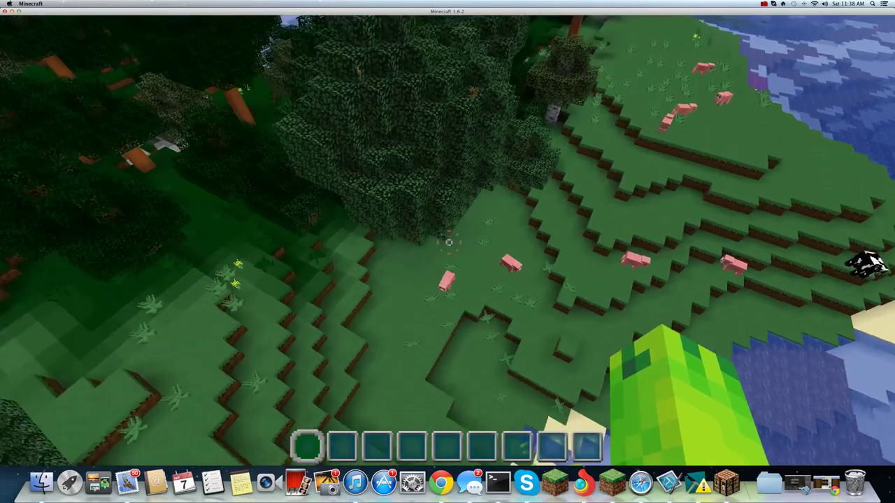
key(shift)
click(449, 242)
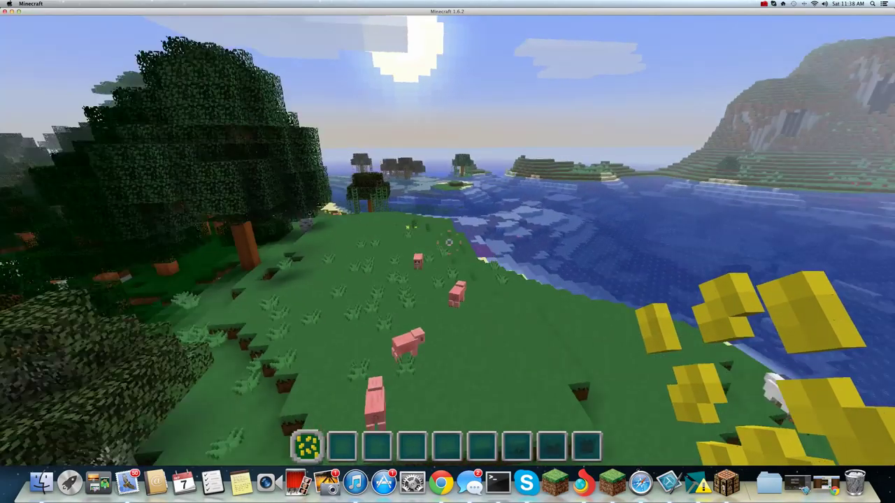
key(Escape)
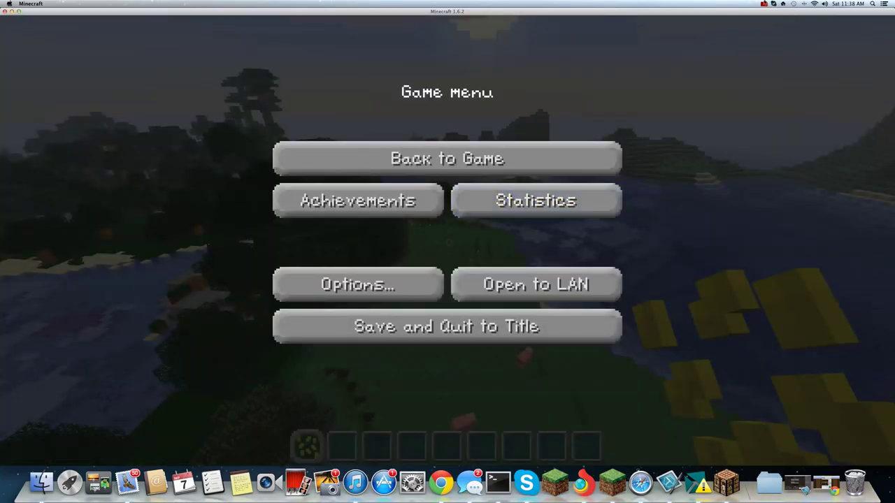